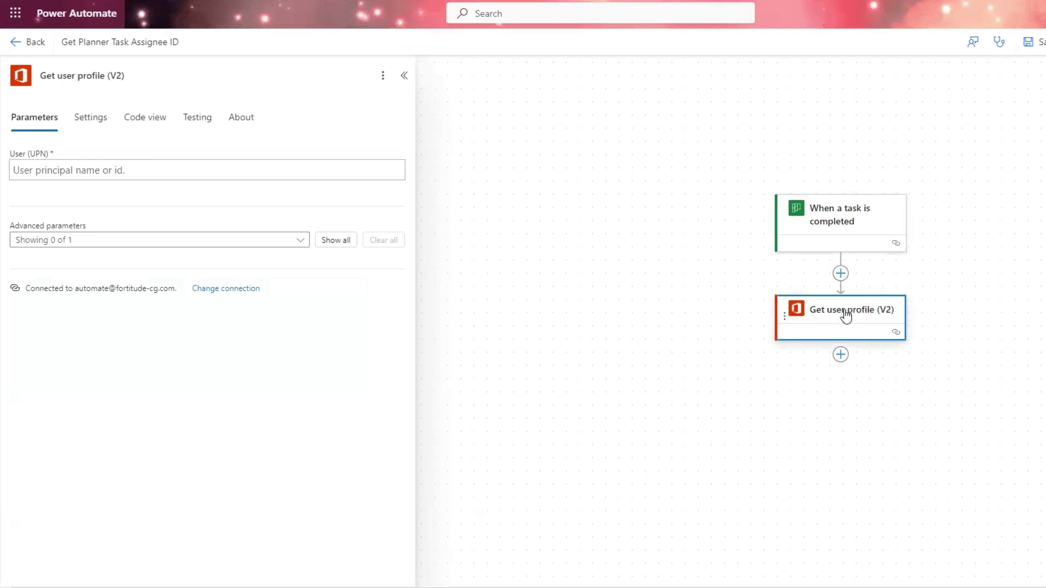
Set Get user profile's User (UPN) to the trigger's 'assignments Assigned To User Id' dynamic value
{"action": "left_click", "coordinate": [106, 170]}
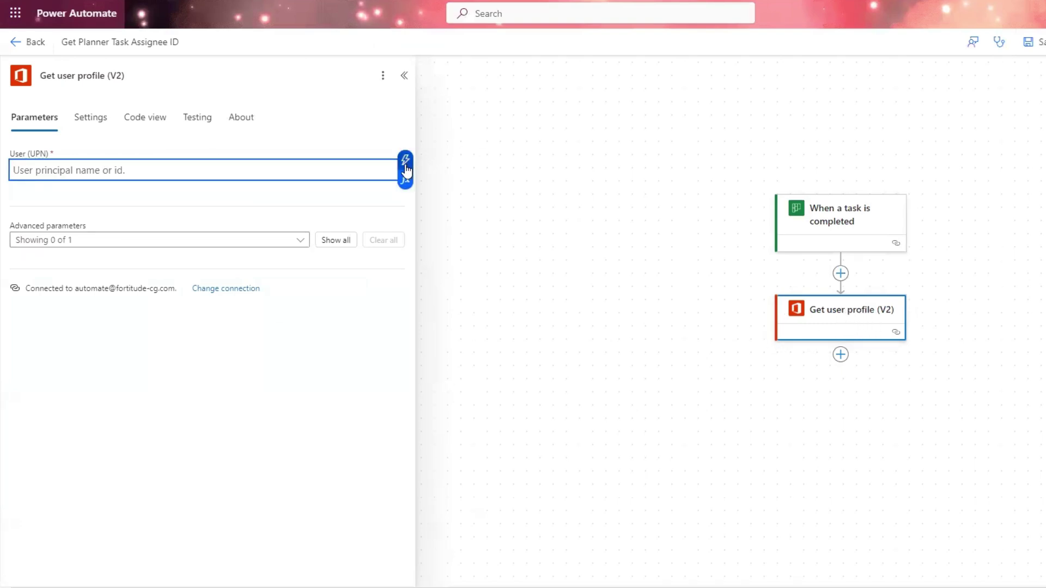
{"action": "left_click", "coordinate": [405, 164]}
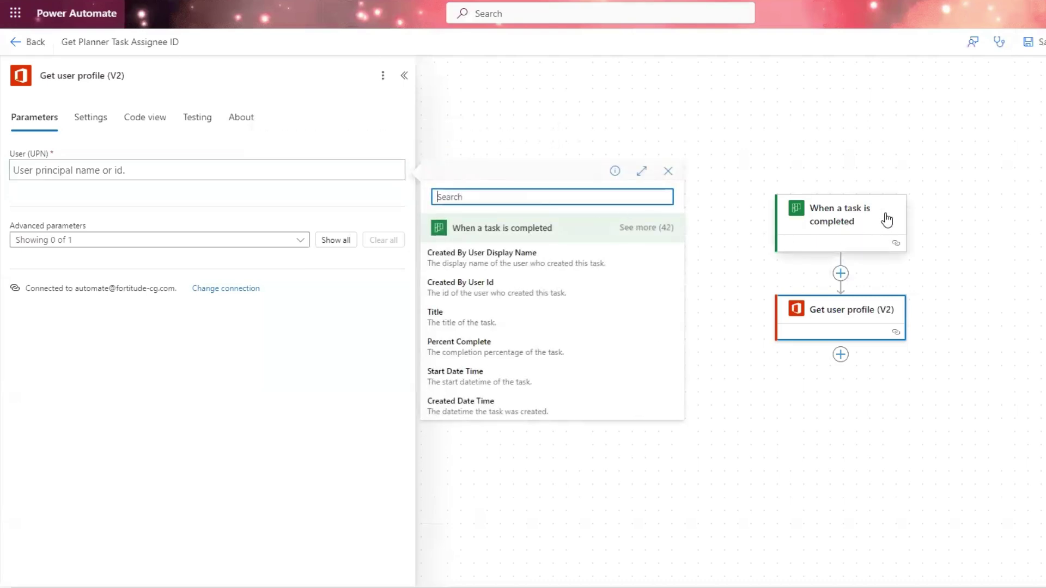
{"action": "type", "text": "assigne"}
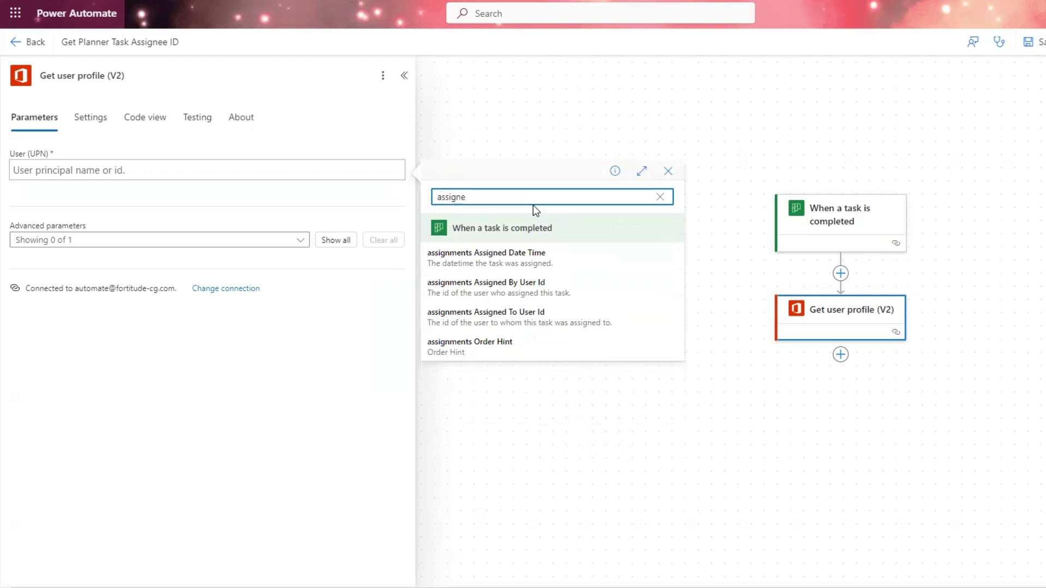
{"action": "type", "text": "d"}
{"action": "key", "text": "BackSpace"}
{"action": "type", "text": "d"}
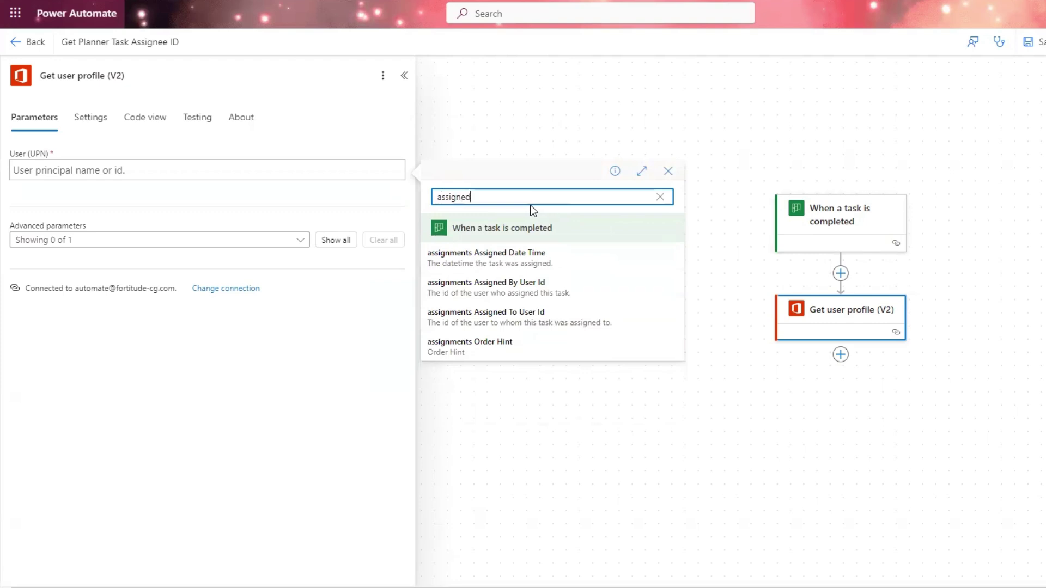
{"action": "left_click", "coordinate": [555, 320]}
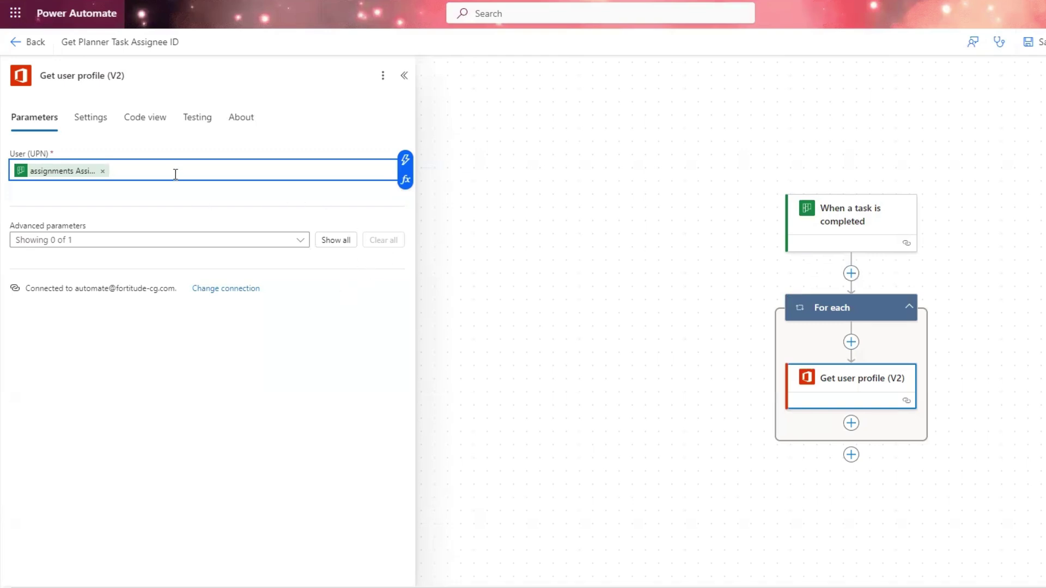
Add a Data Operation Compose action directly after the task-completed Planner trigger
{"action": "left_click", "coordinate": [851, 275]}
{"action": "left_click", "coordinate": [880, 262]}
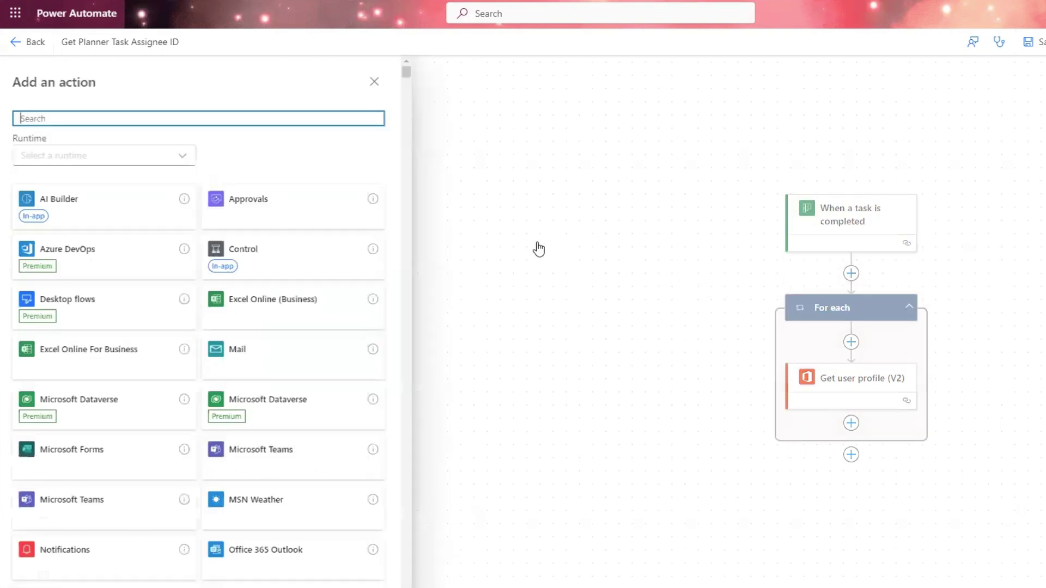
{"action": "type", "text": "compose"}
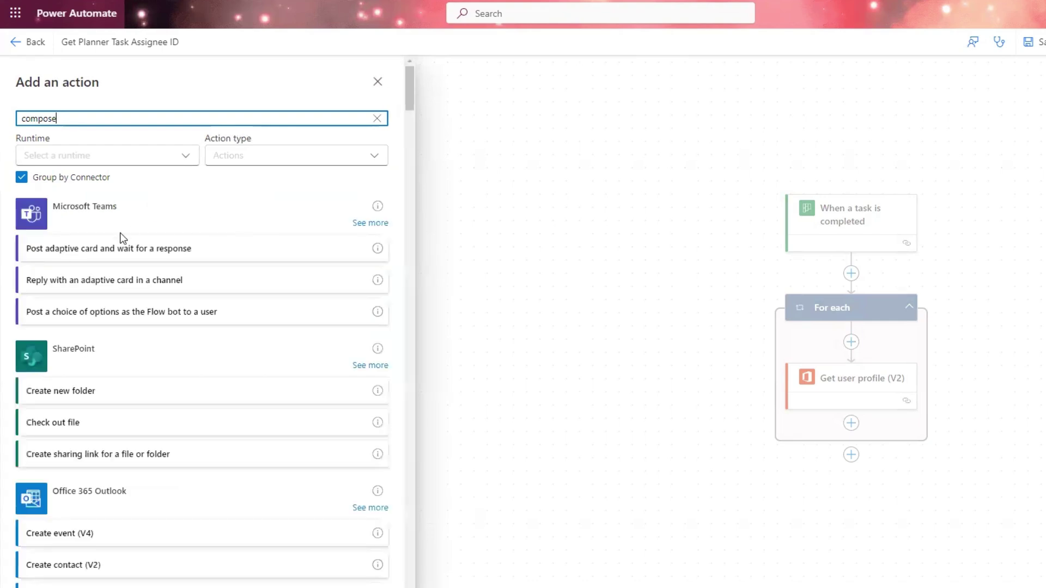
{"action": "left_click", "coordinate": [100, 250]}
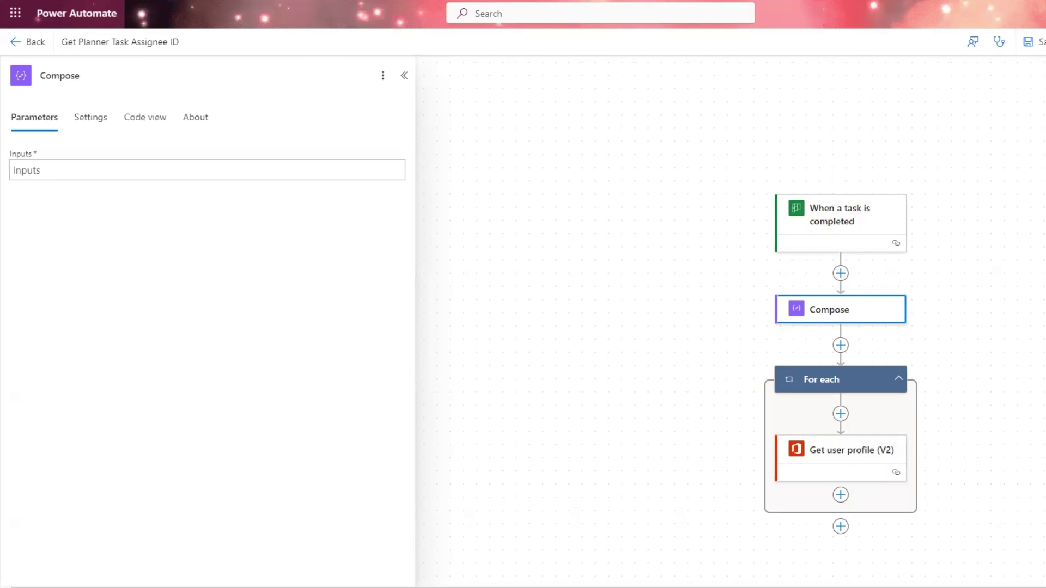
In Notepad's sample task JSON, scroll to the assignments block and select the assignee's user ID
{"action": "key", "text": "alt+Tab"}
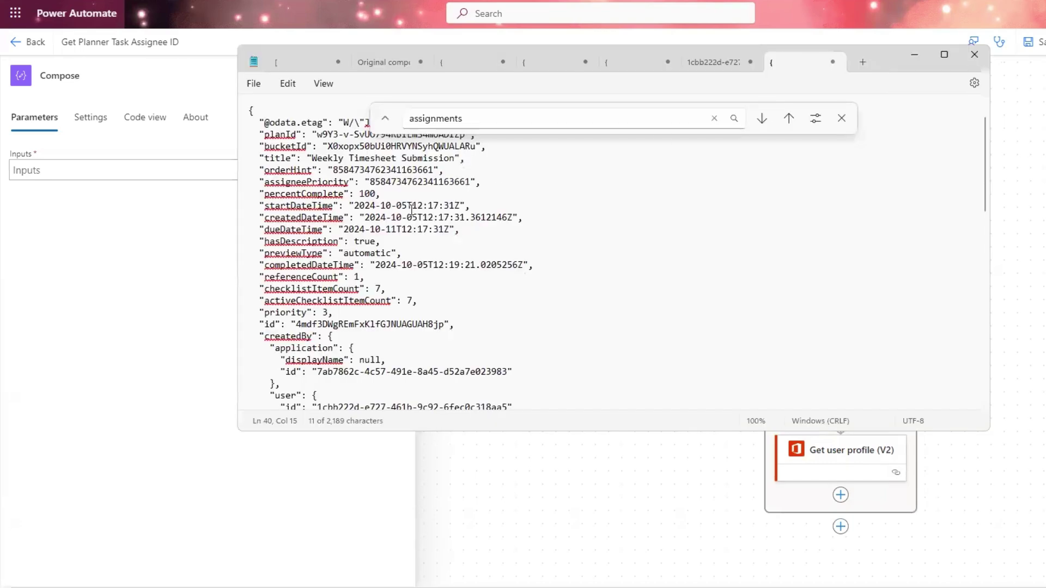
{"action": "scroll", "coordinate": [764, 320], "scroll_direction": "up", "scroll_amount": 2}
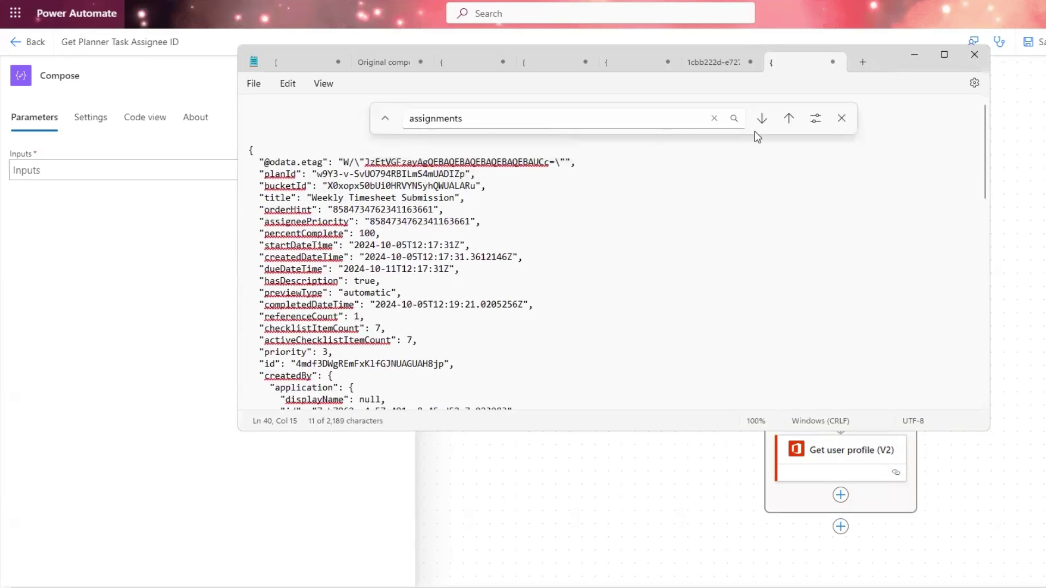
{"action": "scroll", "coordinate": [380, 285], "scroll_direction": "down", "scroll_amount": 6}
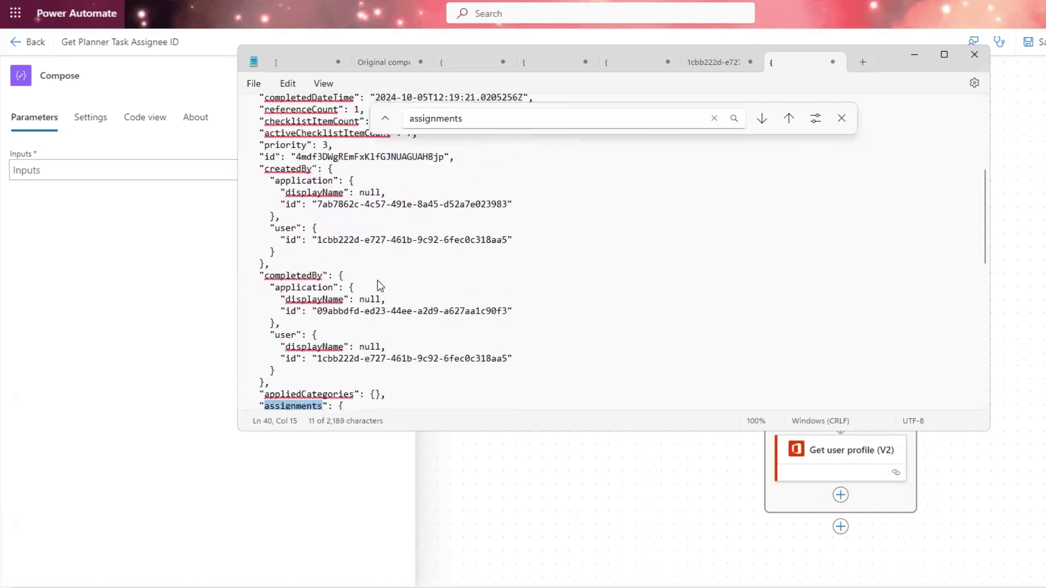
{"action": "scroll", "coordinate": [428, 212], "scroll_direction": "down", "scroll_amount": 2}
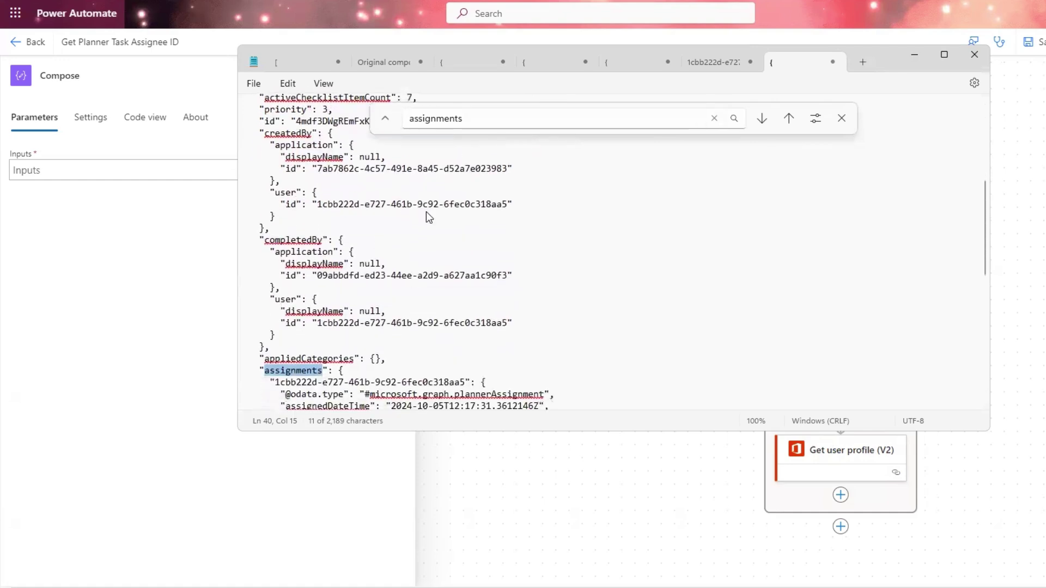
{"action": "scroll", "coordinate": [309, 338], "scroll_direction": "down", "scroll_amount": 1}
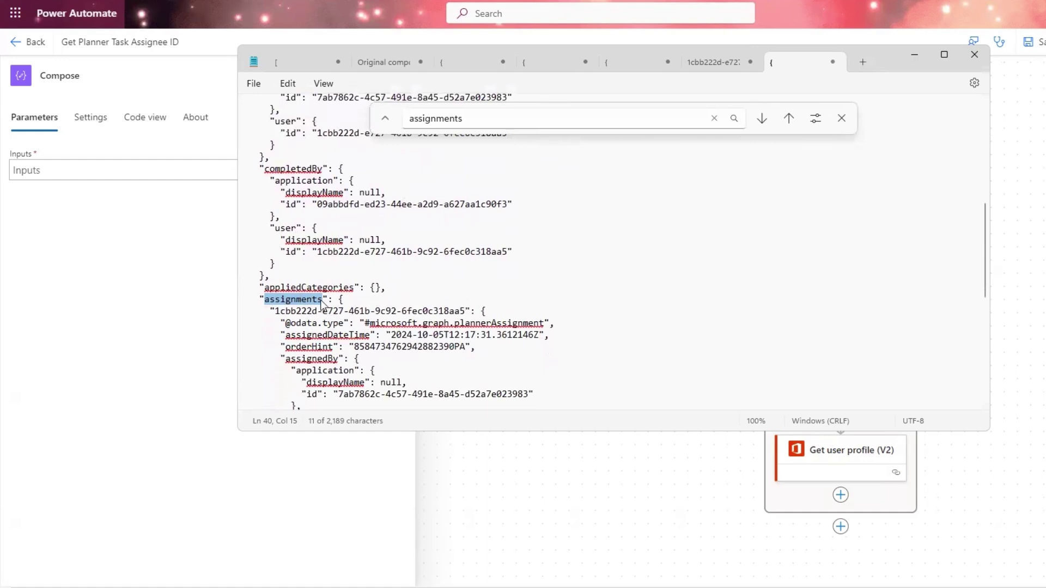
{"action": "scroll", "coordinate": [319, 338], "scroll_direction": "down", "scroll_amount": 1}
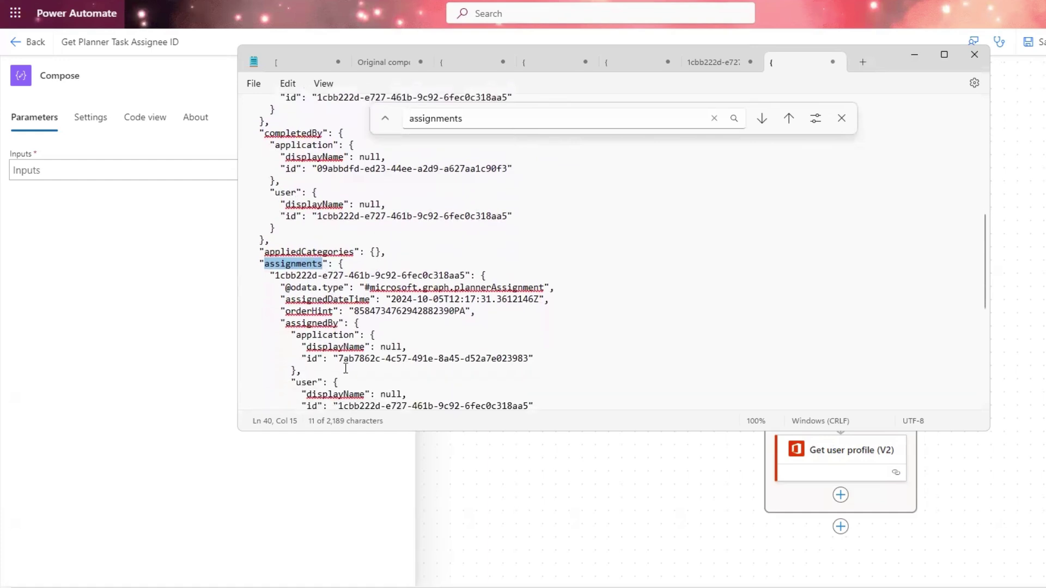
{"action": "scroll", "coordinate": [351, 376], "scroll_direction": "down", "scroll_amount": 1}
{"action": "scroll", "coordinate": [351, 378], "scroll_direction": "down", "scroll_amount": 1}
{"action": "left_click_drag", "start_coordinate": [531, 322], "coordinate": [366, 337]}
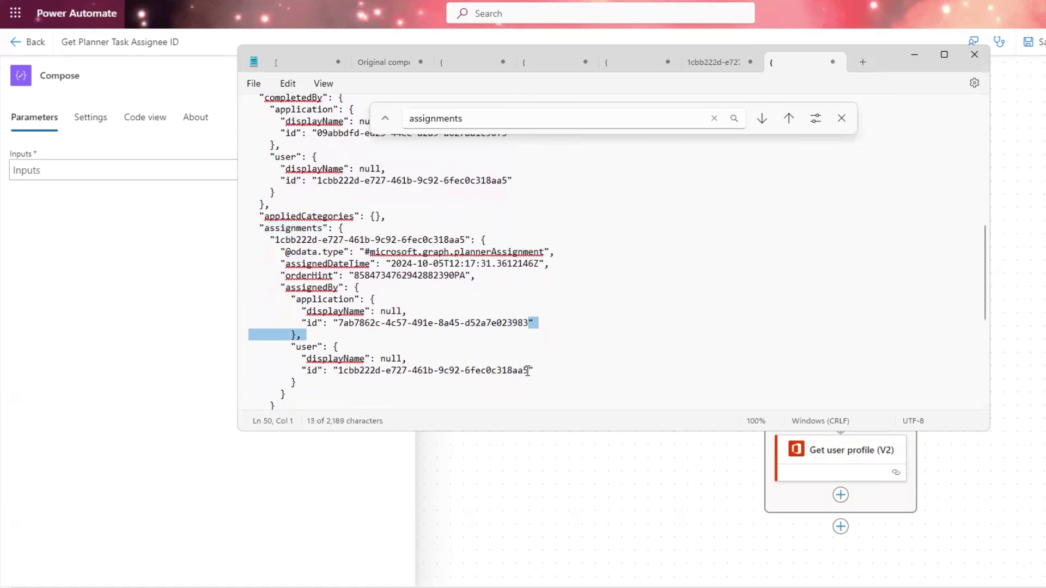
{"action": "left_click_drag", "start_coordinate": [529, 370], "coordinate": [339, 371]}
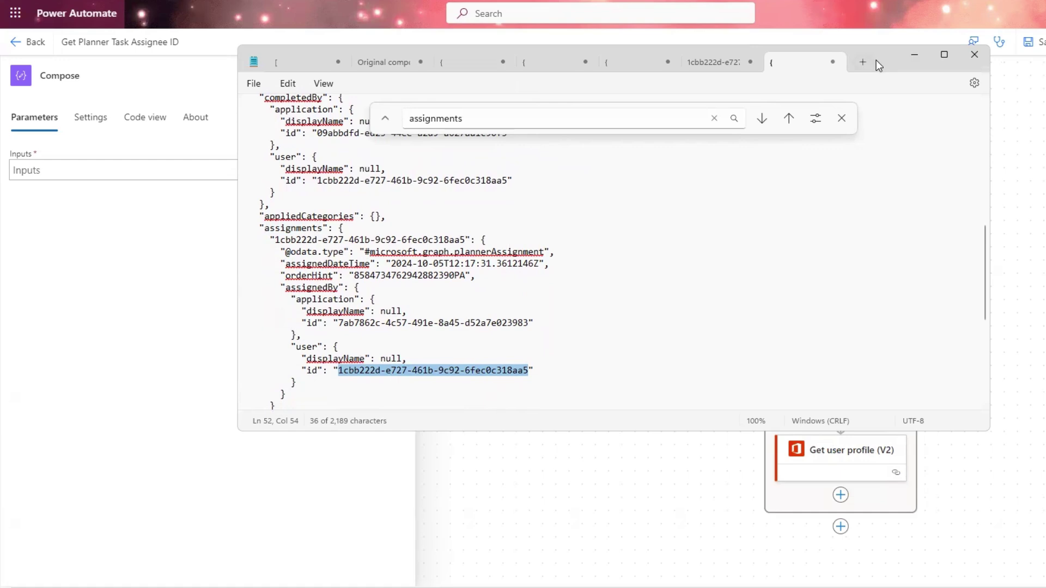
Write the Compose input expression first(triggerOutputs()?['body/_assignments'])?['userId']
{"action": "left_click", "coordinate": [219, 173]}
{"action": "left_click", "coordinate": [403, 179]}
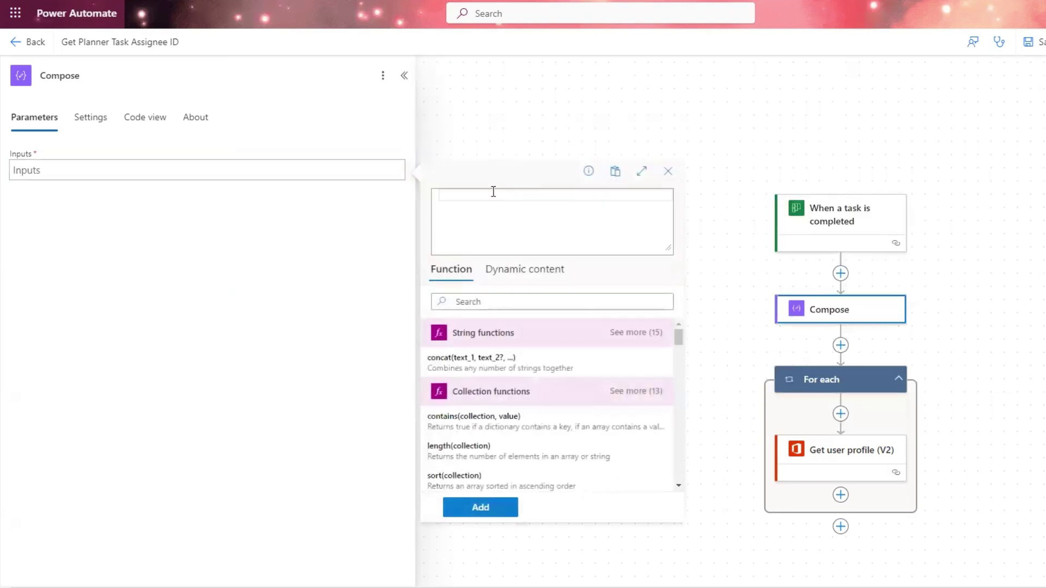
{"action": "type", "text": "first"}
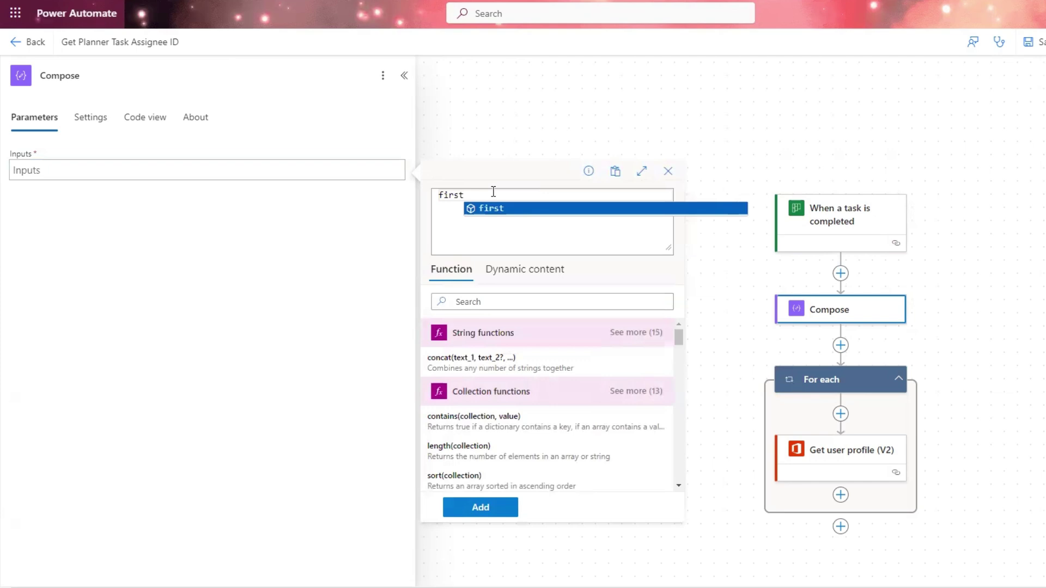
{"action": "type", "text": "("}
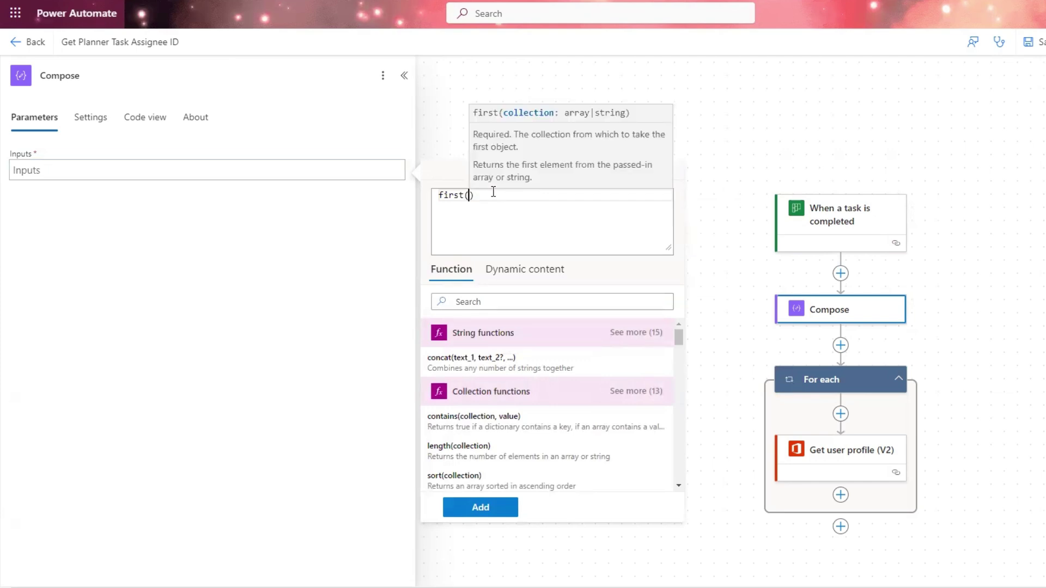
{"action": "type", "text": "trigger"}
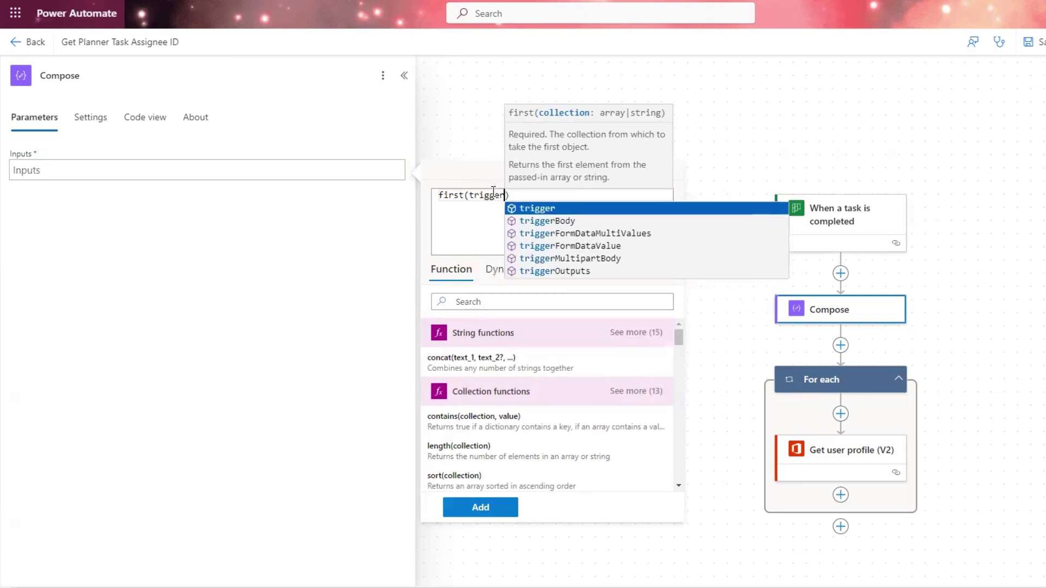
{"action": "type", "text": "Outpu"}
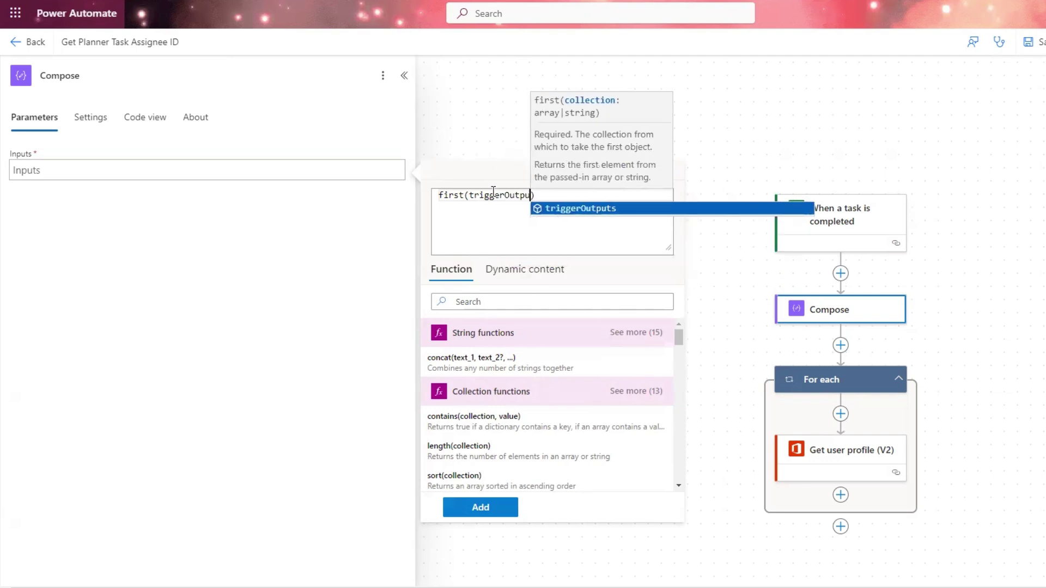
{"action": "type", "text": "ts"}
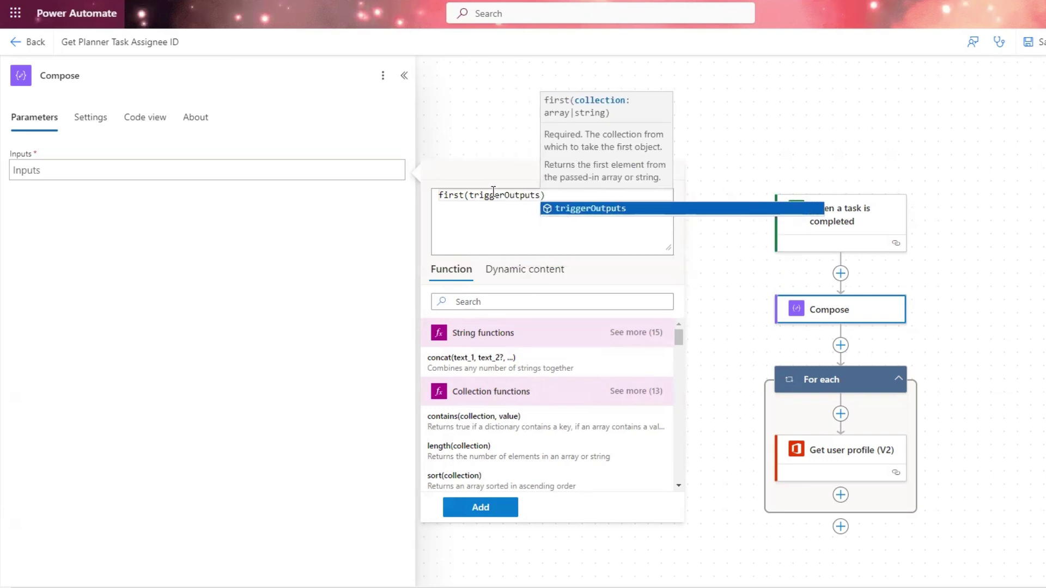
{"action": "type", "text": "("}
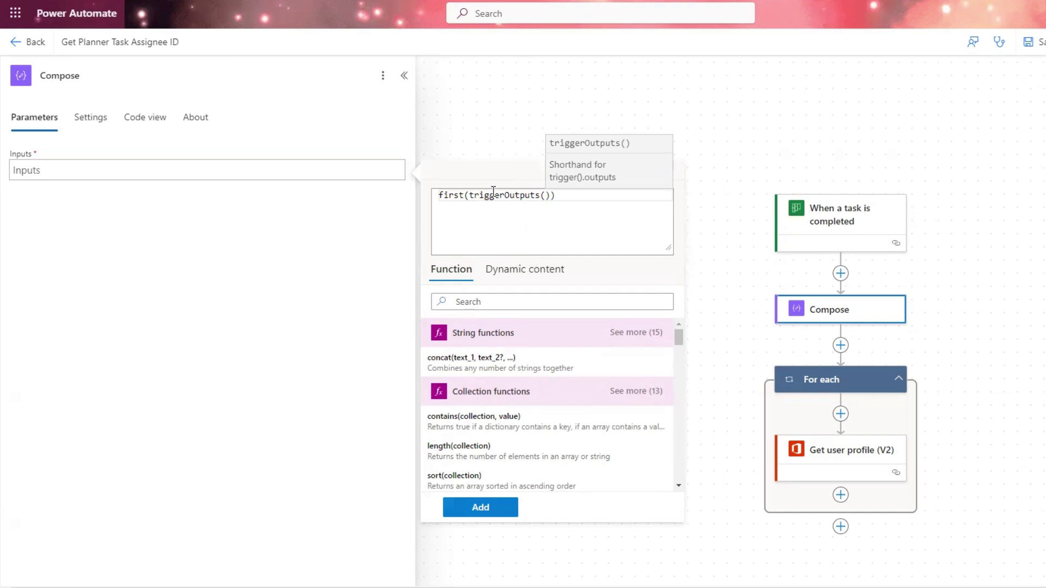
{"action": "type", "text": ")"}
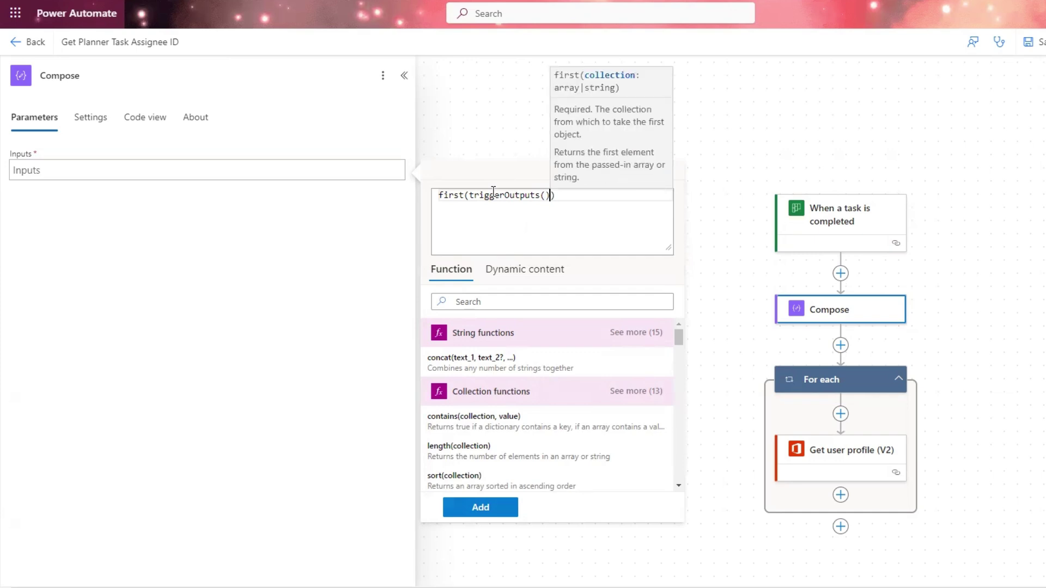
{"action": "type", "text": "?"}
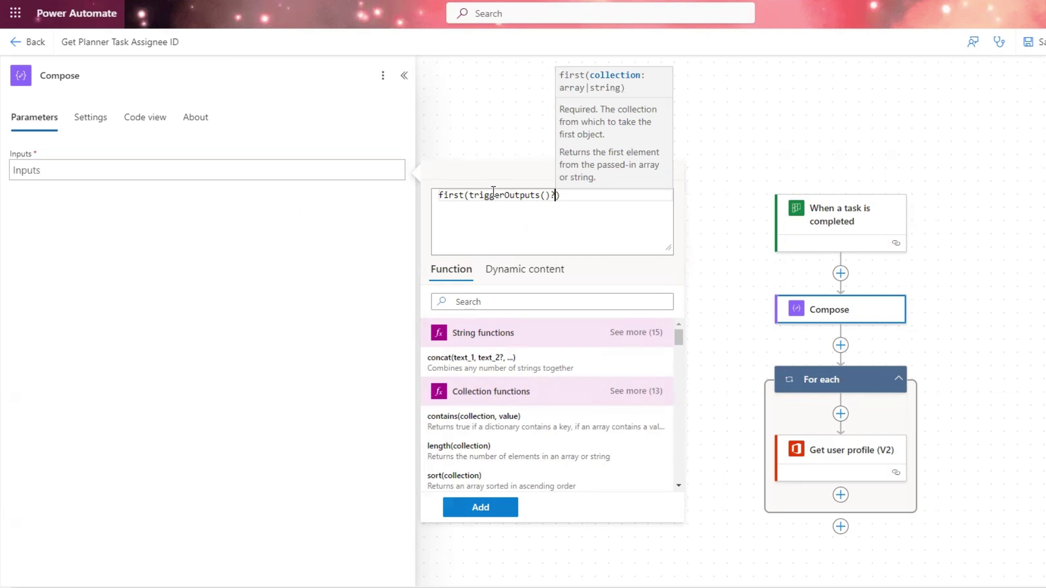
{"action": "type", "text": "["}
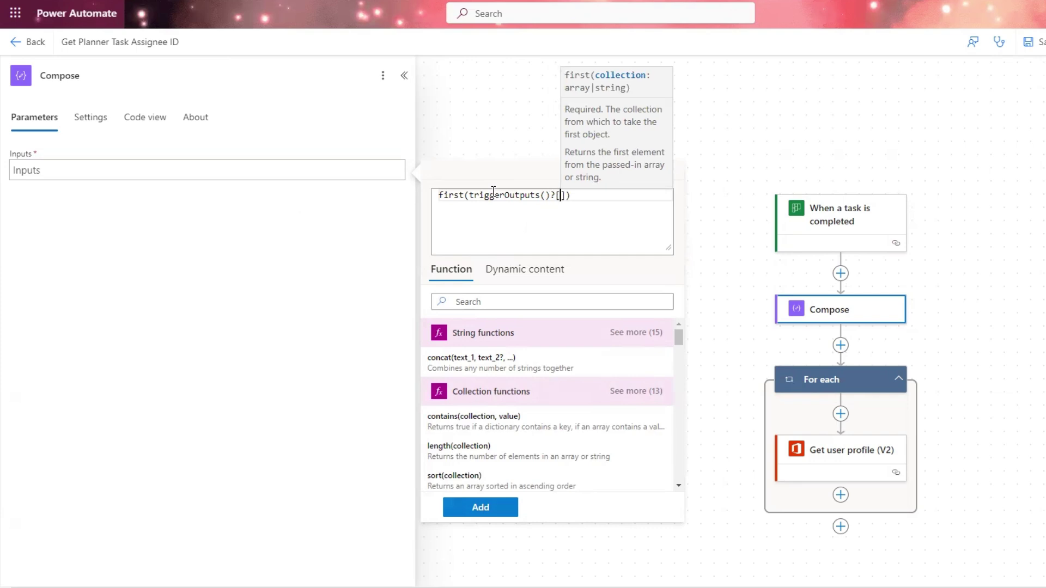
{"action": "type", "text": "'body"}
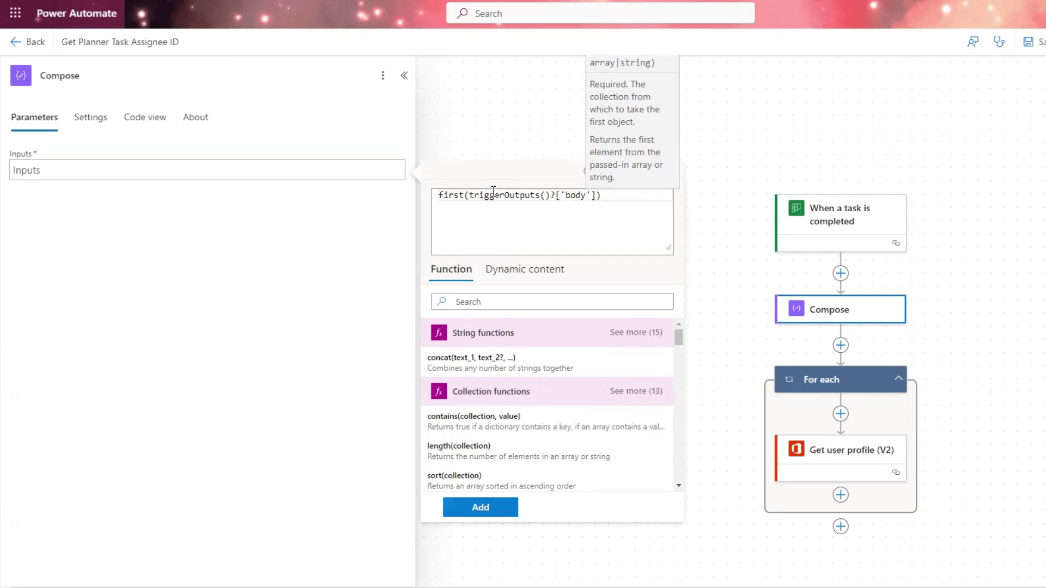
{"action": "type", "text": "/"}
{"action": "type", "text": "_assignement"}
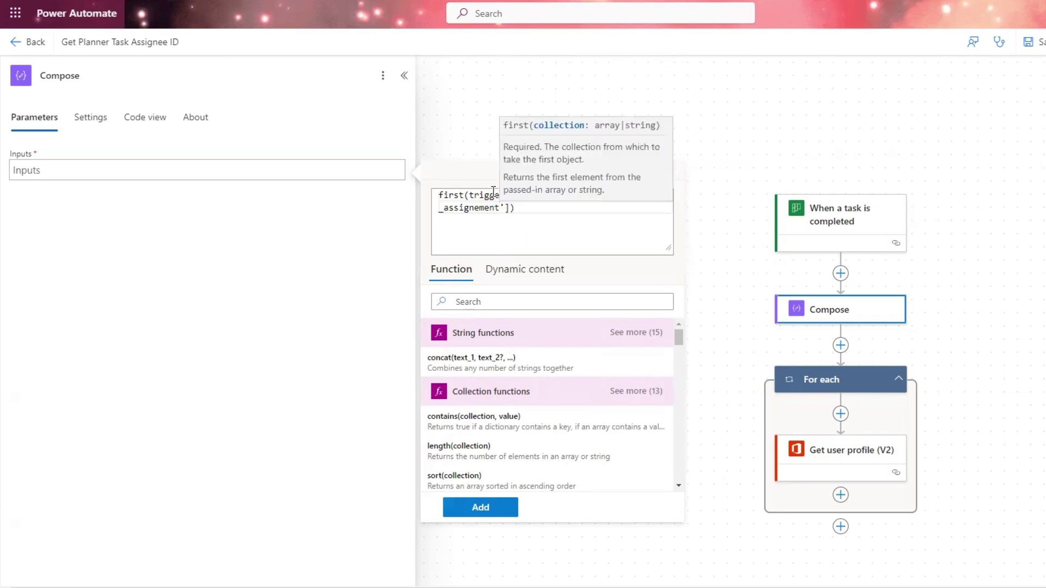
{"action": "type", "text": "s"}
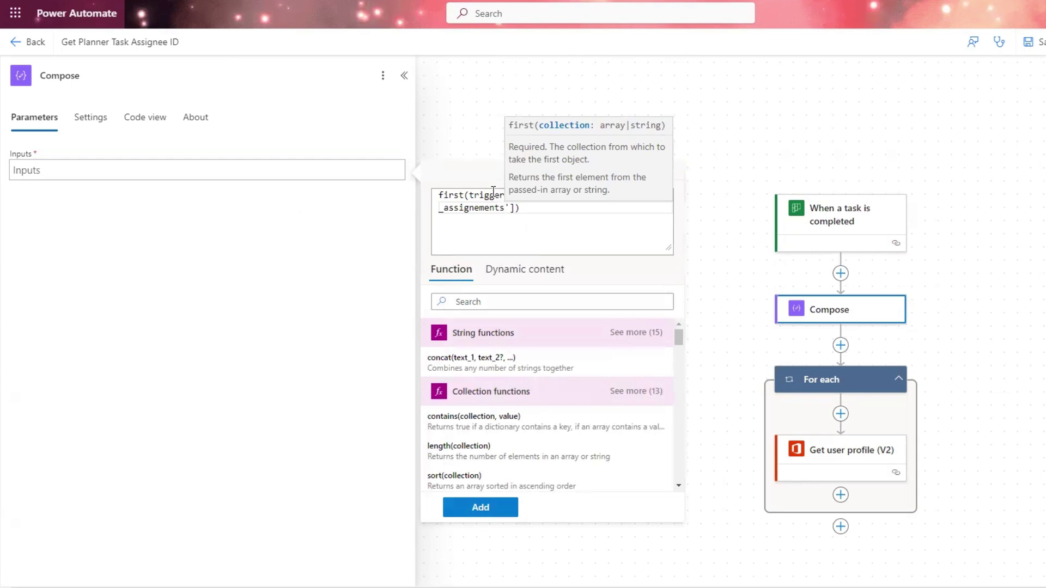
{"action": "key", "text": "Left"}
{"action": "key", "text": "Left"}
{"action": "key", "text": "Left"}
{"action": "key", "text": "Left"}
{"action": "key", "text": "Left"}
{"action": "key", "text": "BackSpace"}
{"action": "key", "text": "Right"}
{"action": "key", "text": "Right"}
{"action": "key", "text": "Right"}
{"action": "key", "text": "Right"}
{"action": "key", "text": "Right"}
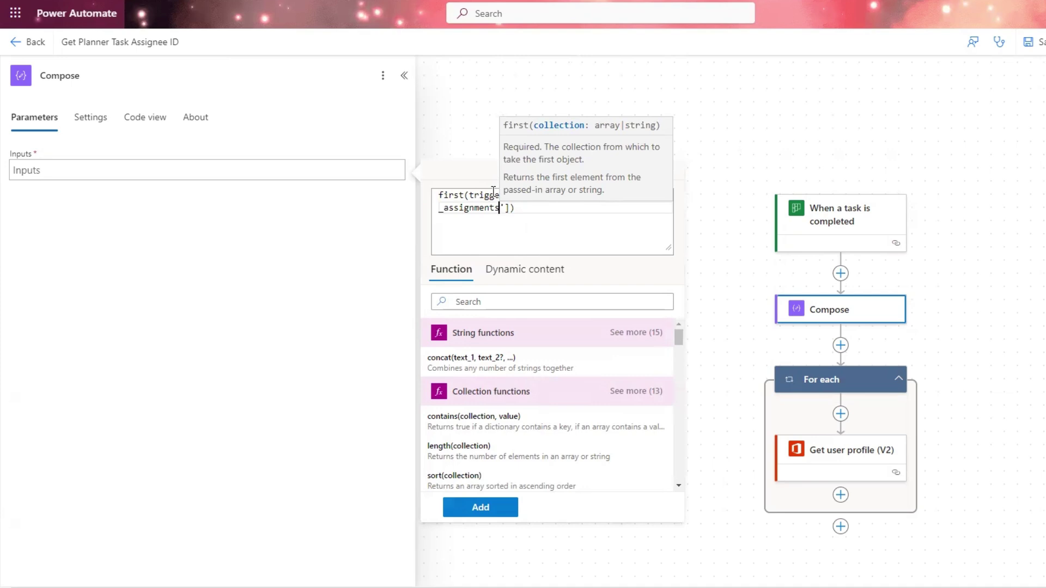
{"action": "key", "text": "End"}
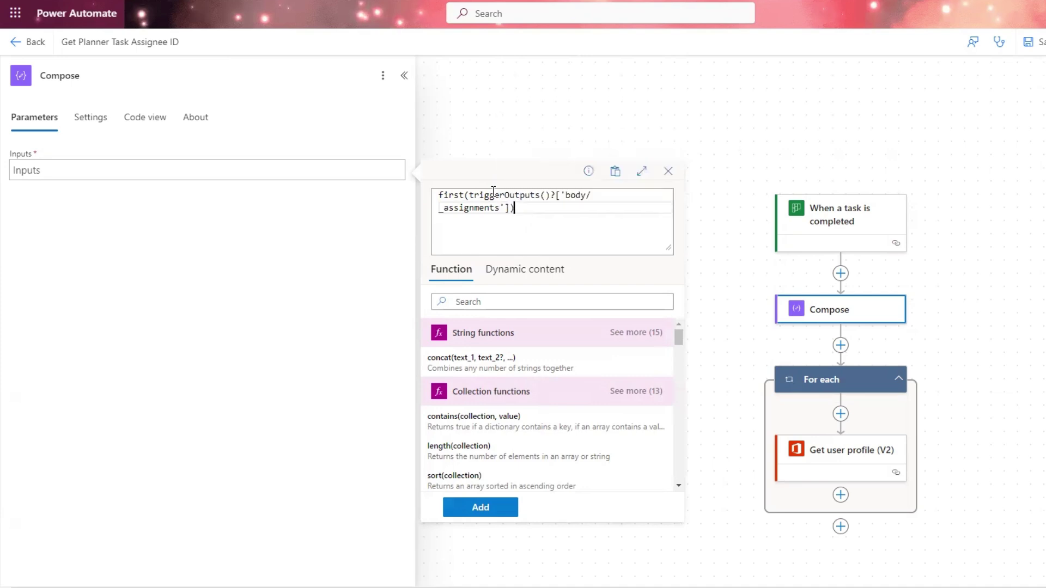
{"action": "type", "text": "?['userId"}
{"action": "left_click", "coordinate": [605, 212]}
Apply the expression and rename the Compose step to 'Compose - Assignee User Id'
{"action": "left_click", "coordinate": [495, 508]}
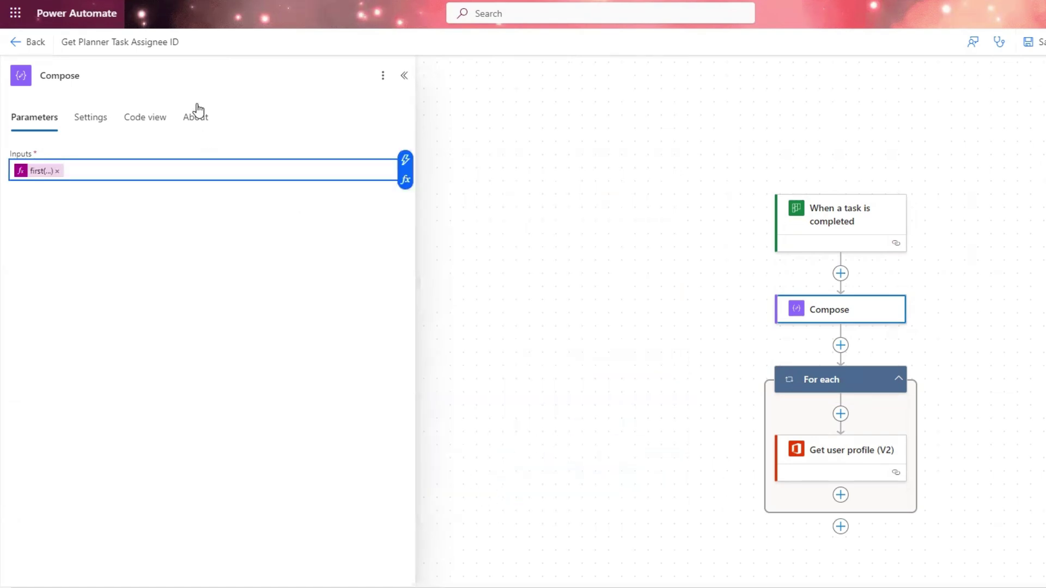
{"action": "left_click", "coordinate": [117, 76]}
{"action": "type", "text": "- "}
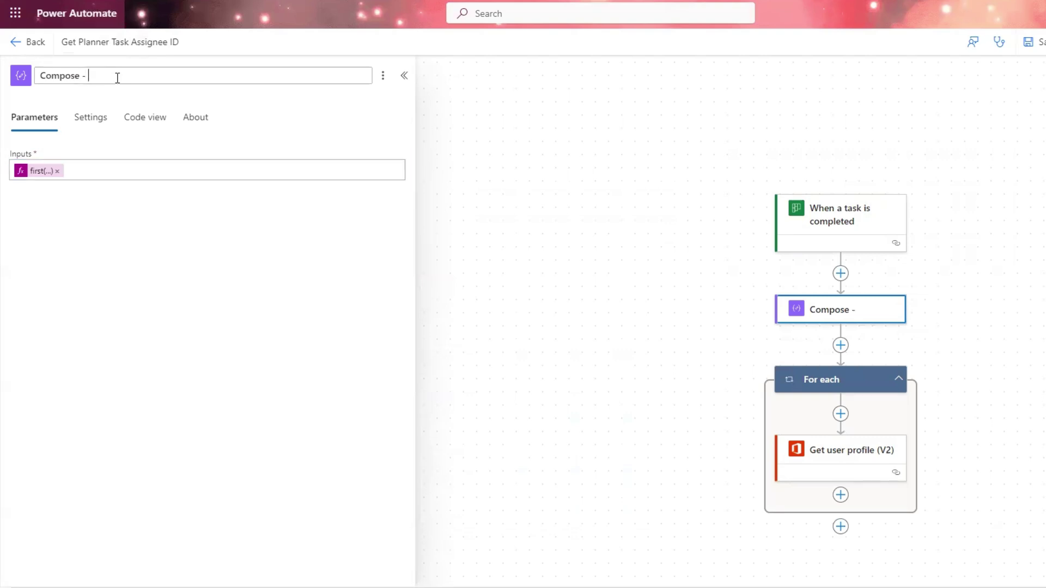
{"action": "type", "text": "Assignee User Id"}
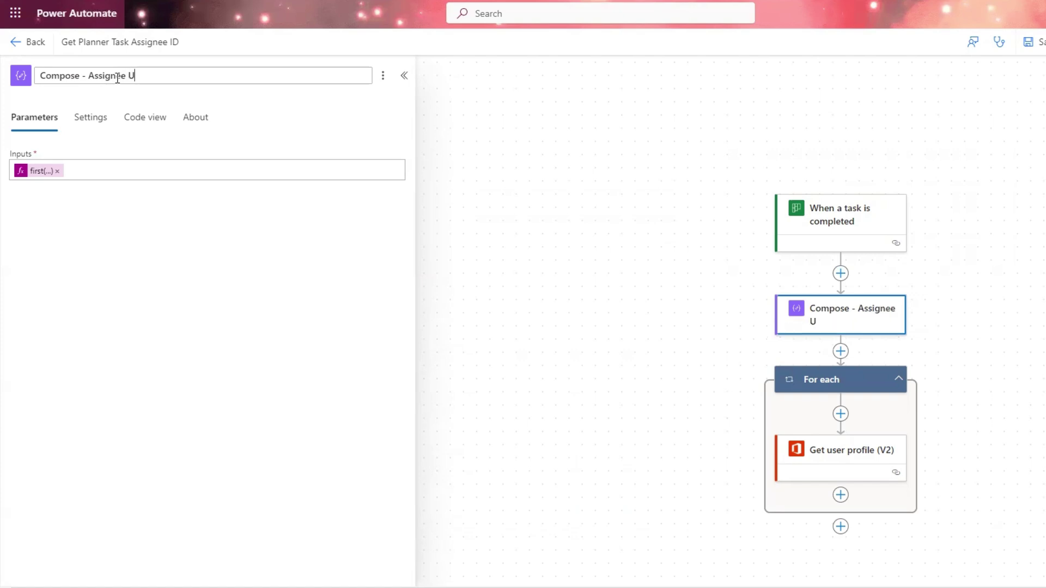
{"action": "left_click", "coordinate": [291, 133]}
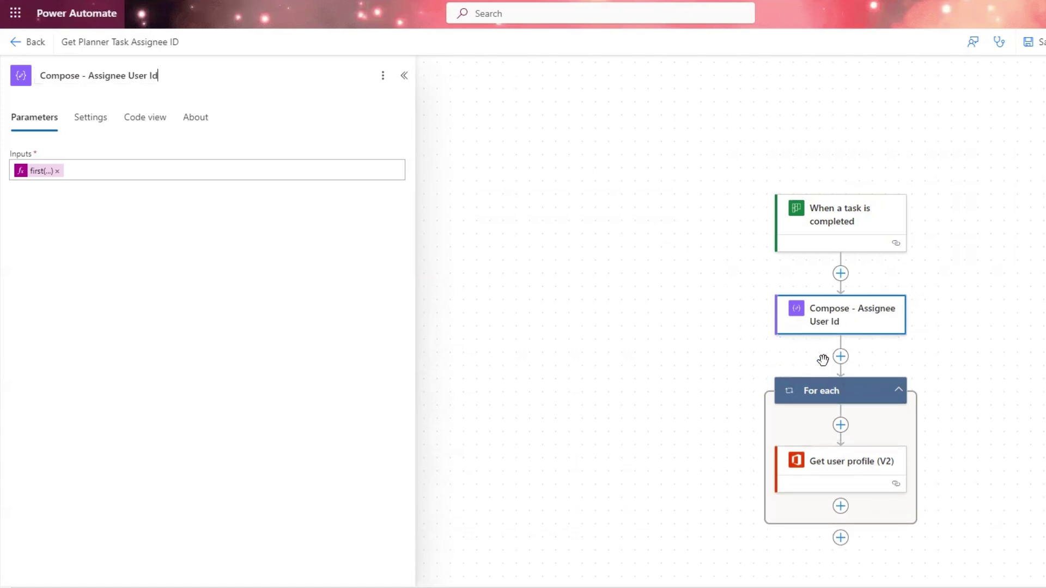
{"action": "left_click", "coordinate": [837, 470]}
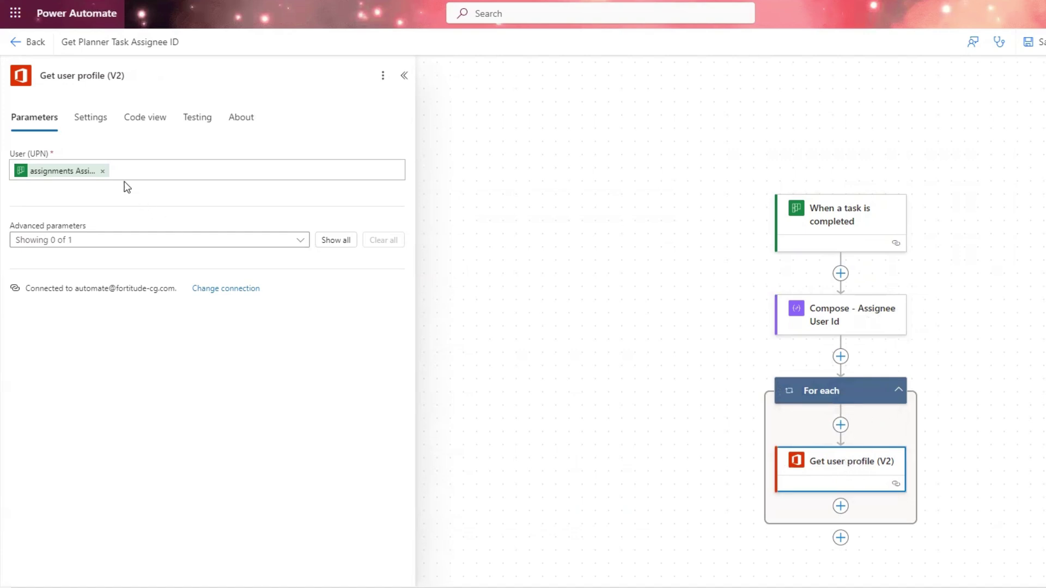
Replace Get user profile's User (UPN) value with the Compose Outputs token
{"action": "left_click", "coordinate": [102, 172]}
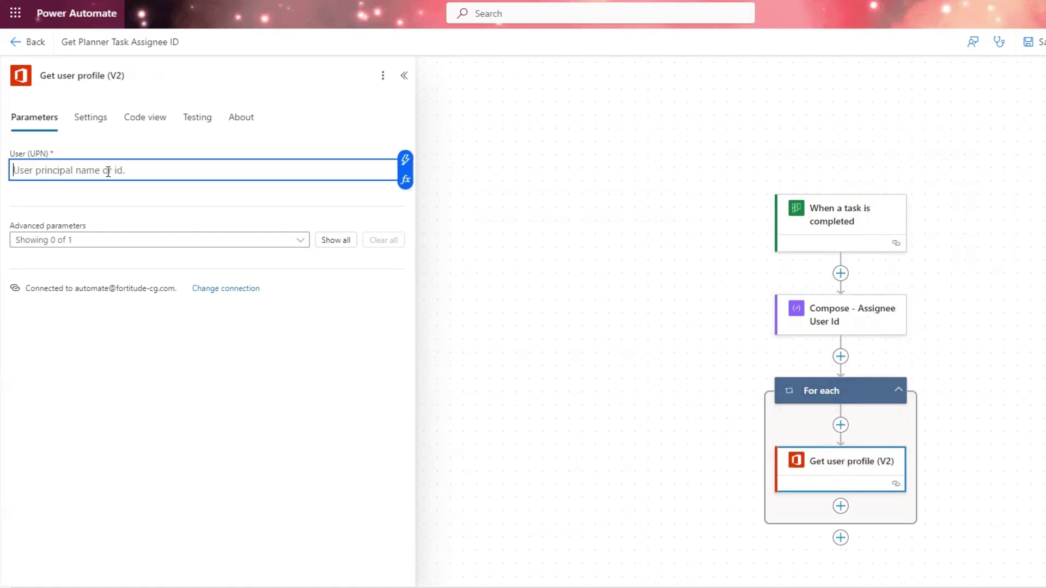
{"action": "left_click", "coordinate": [403, 164]}
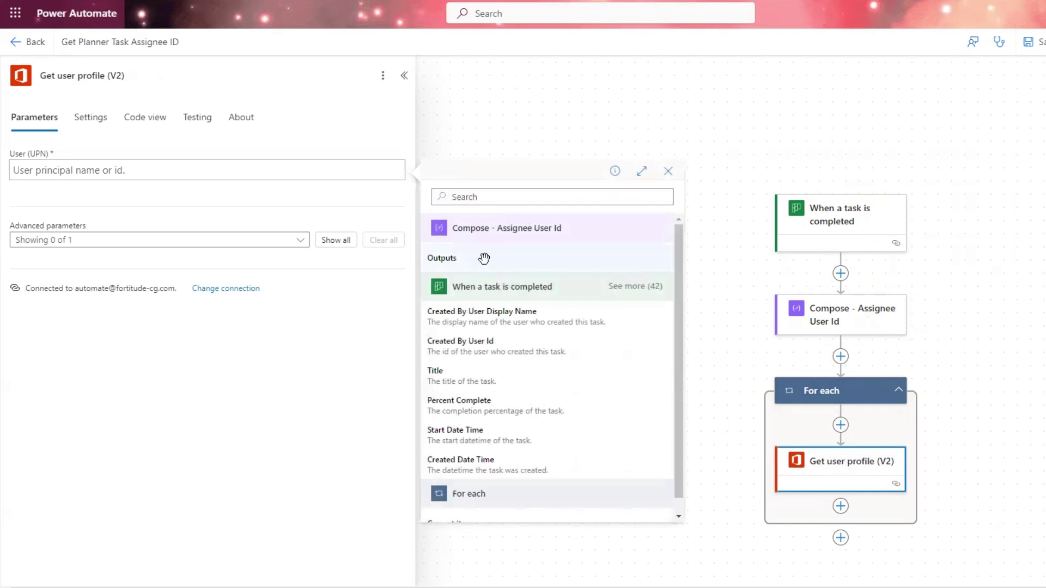
{"action": "left_click", "coordinate": [485, 260]}
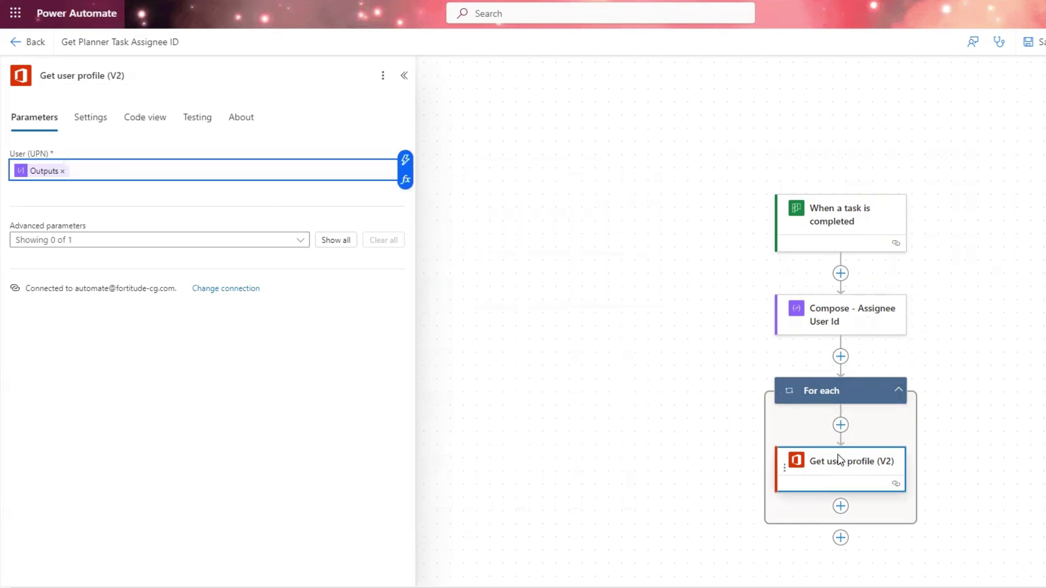
Move Get user profile above the For each loop, delete the loop, and save the flow
{"action": "left_click_drag", "start_coordinate": [833, 460], "coordinate": [841, 357]}
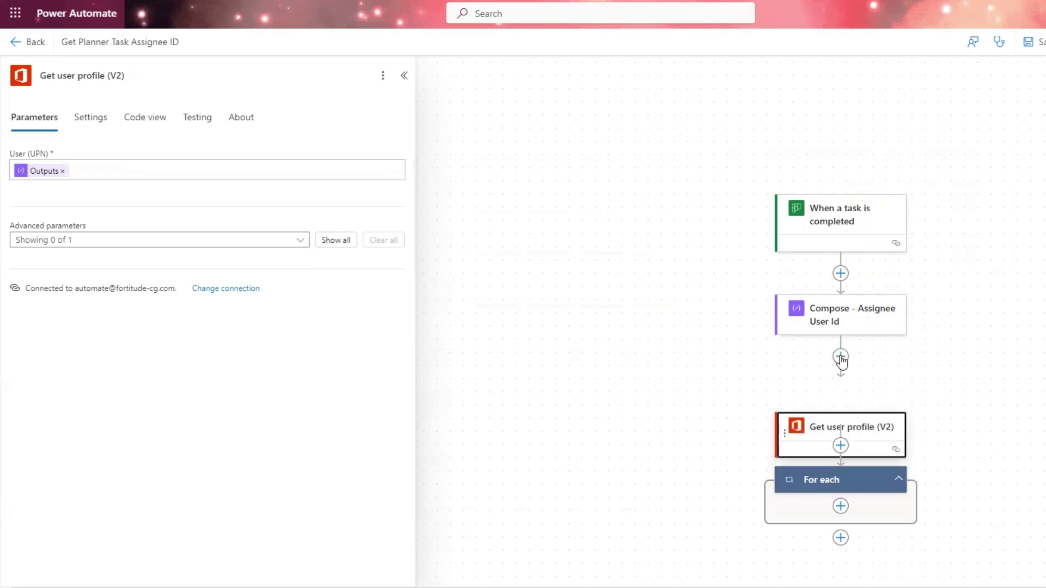
{"action": "right_click", "coordinate": [870, 479]}
{"action": "left_click", "coordinate": [952, 486]}
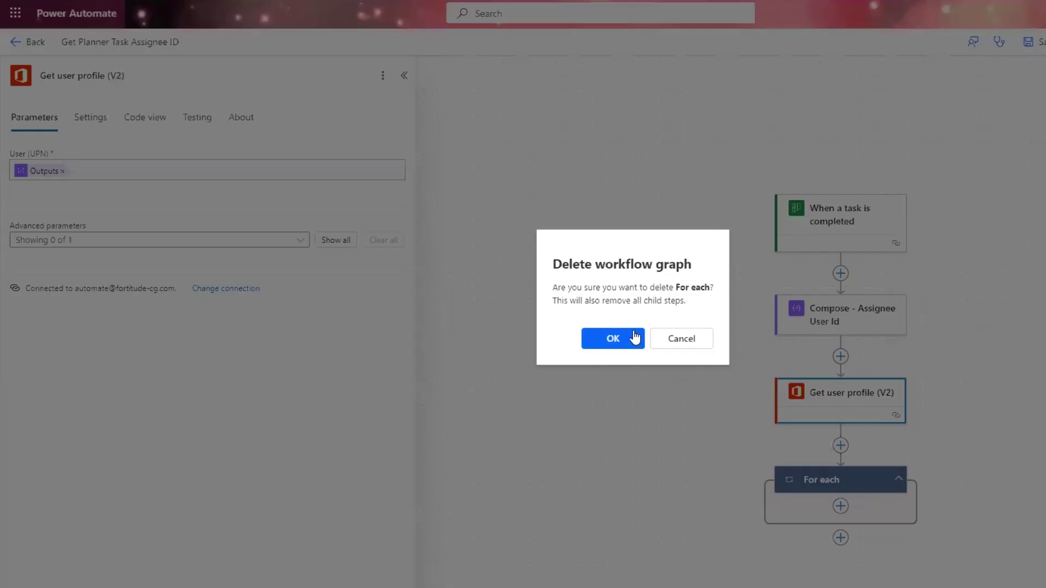
{"action": "left_click", "coordinate": [613, 338]}
{"action": "left_click", "coordinate": [1035, 42]}
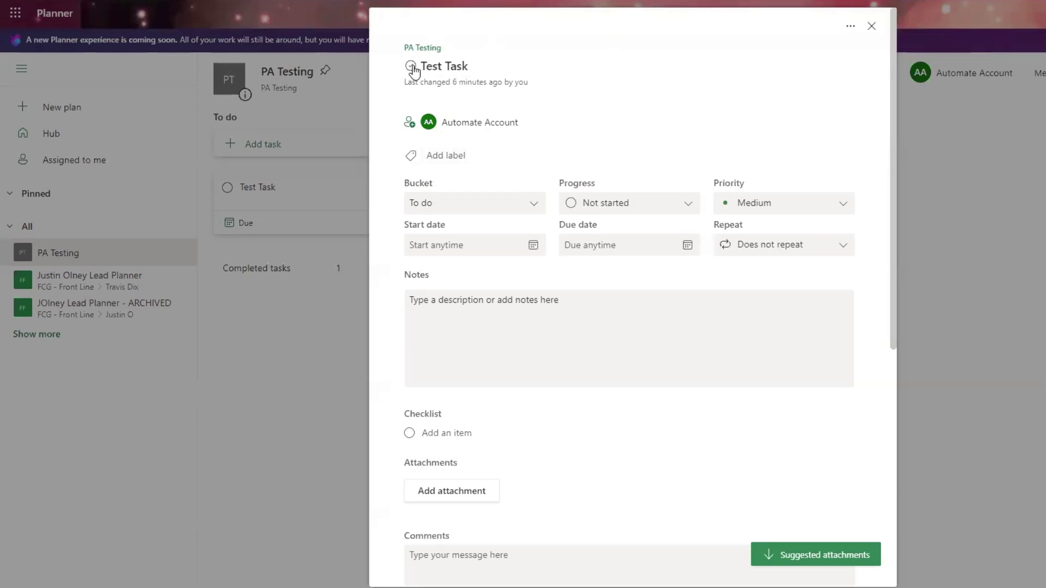
Mark Test Task in the PA Testing plan as completed
{"action": "left_click", "coordinate": [411, 66]}
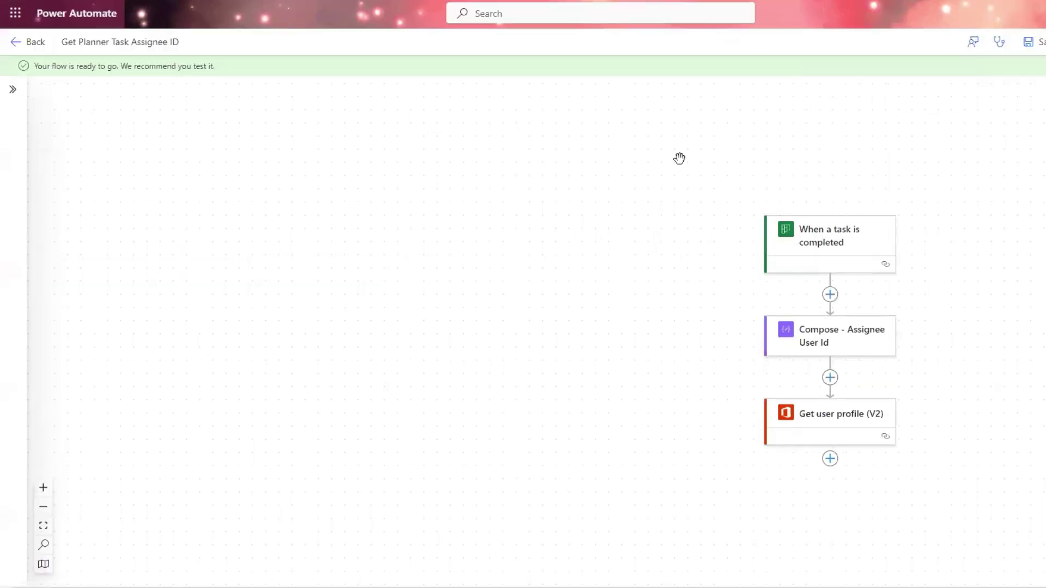
Return to the flow details, refresh the run history, and open the latest Succeeded run
{"action": "left_click", "coordinate": [16, 44]}
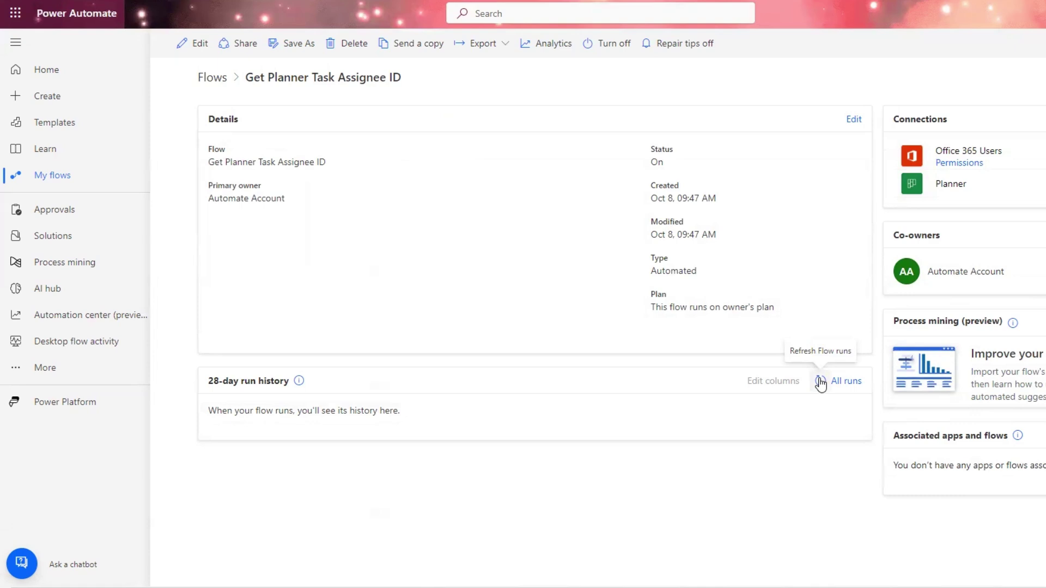
{"action": "left_click", "coordinate": [820, 381]}
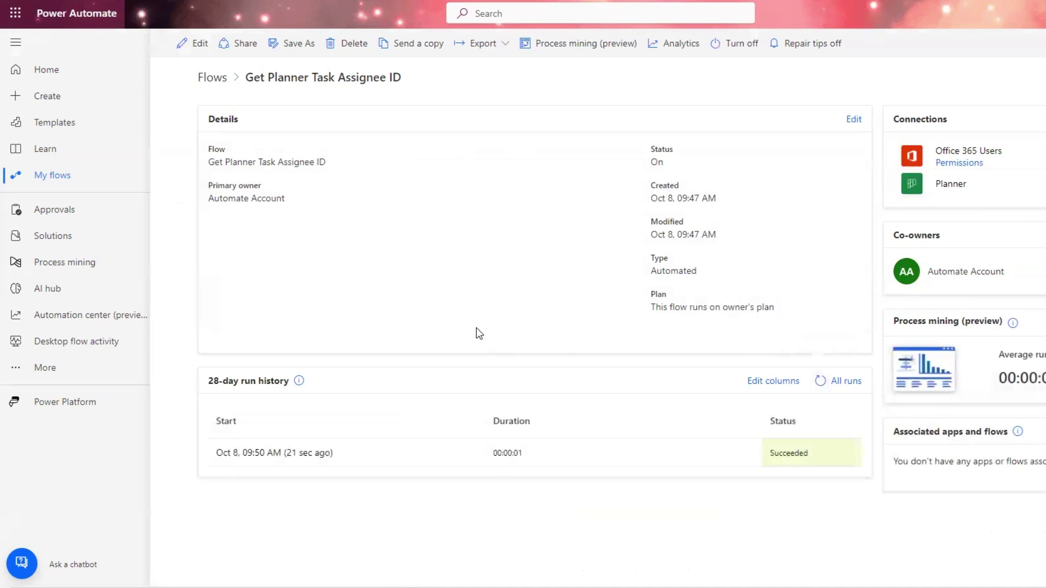
{"action": "left_click", "coordinate": [288, 453]}
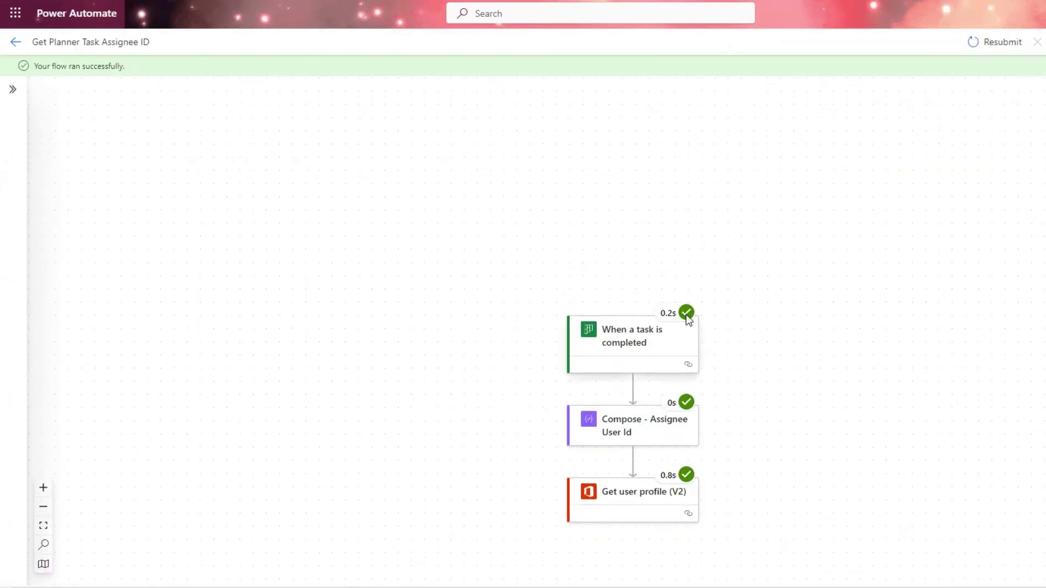
Inspect the run: Compose's output user ID and Get user profile's returned display name
{"action": "left_click", "coordinate": [627, 419]}
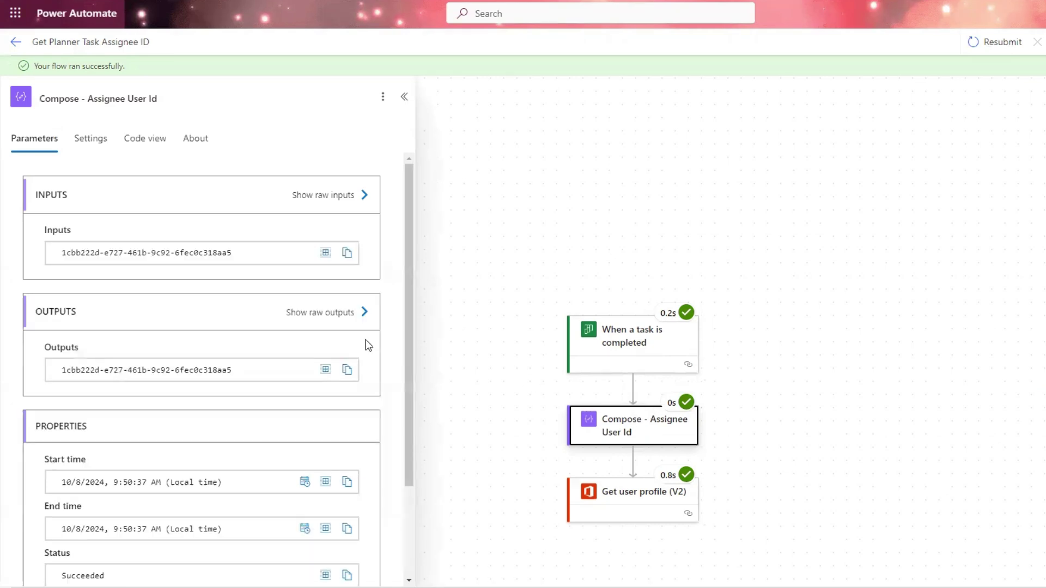
{"action": "left_click_drag", "start_coordinate": [232, 370], "coordinate": [54, 377]}
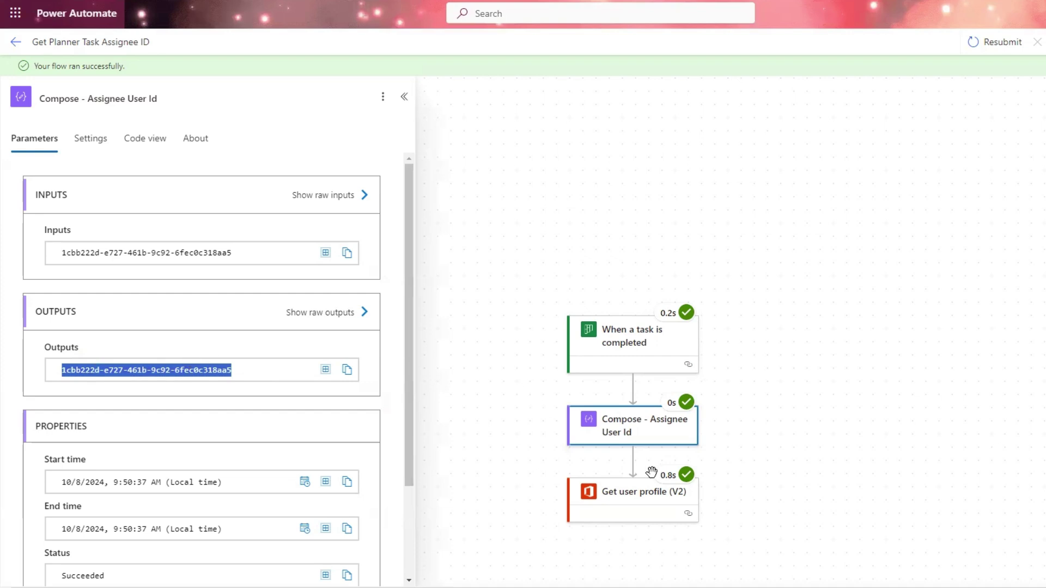
{"action": "left_click", "coordinate": [652, 496]}
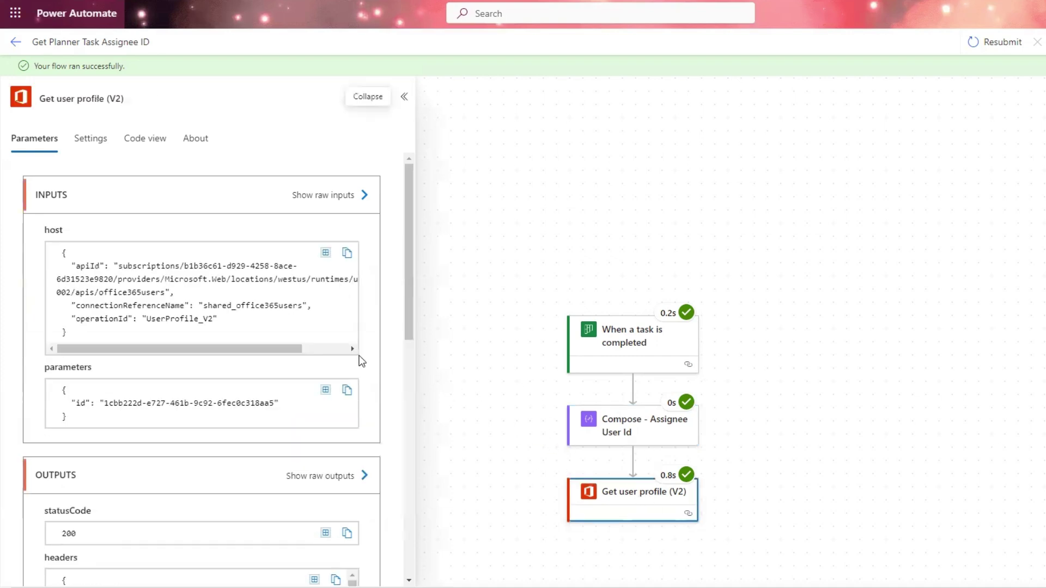
{"action": "scroll", "coordinate": [369, 387], "scroll_direction": "down", "scroll_amount": 3}
{"action": "scroll", "coordinate": [370, 388], "scroll_direction": "down", "scroll_amount": 5}
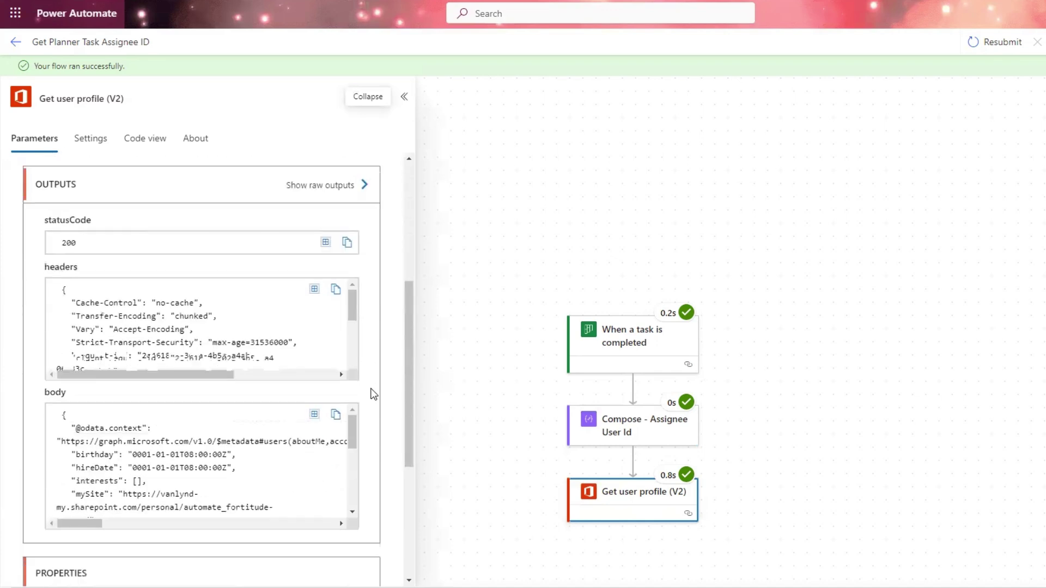
{"action": "scroll", "coordinate": [290, 275], "scroll_direction": "down", "scroll_amount": 4}
{"action": "scroll", "coordinate": [290, 275], "scroll_direction": "down", "scroll_amount": 2}
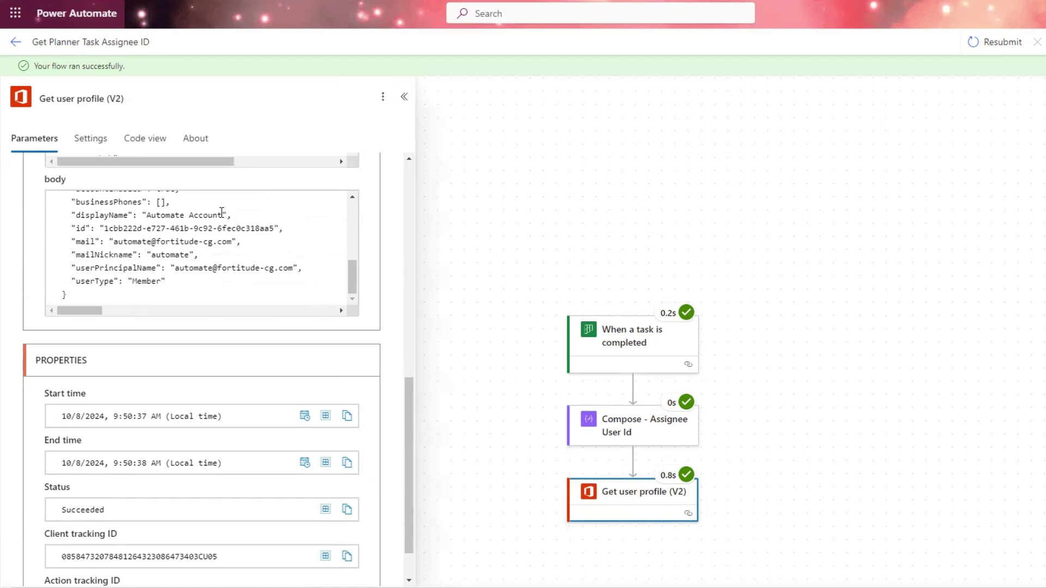
{"action": "left_click_drag", "start_coordinate": [222, 215], "coordinate": [147, 215]}
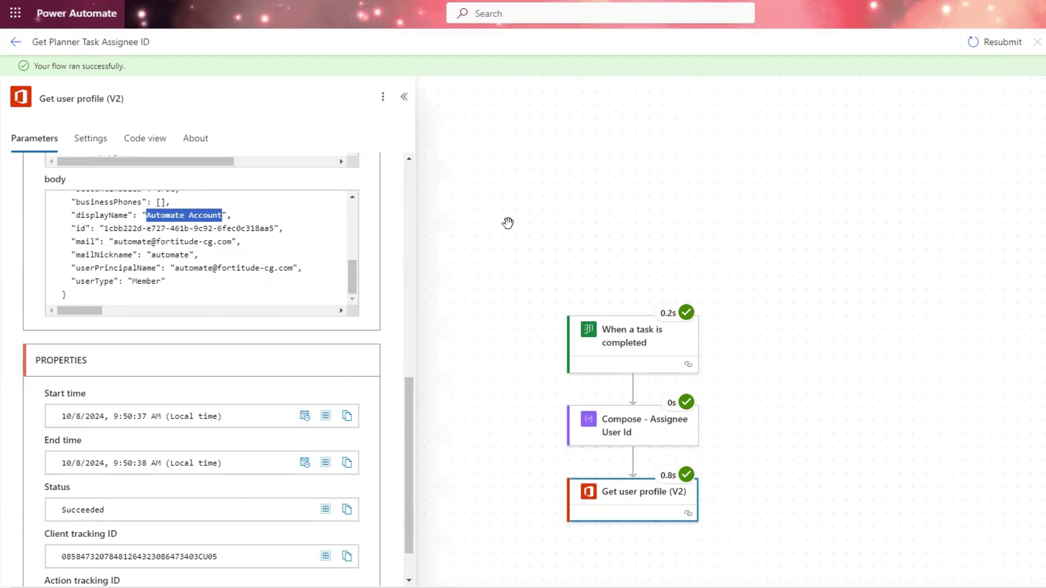